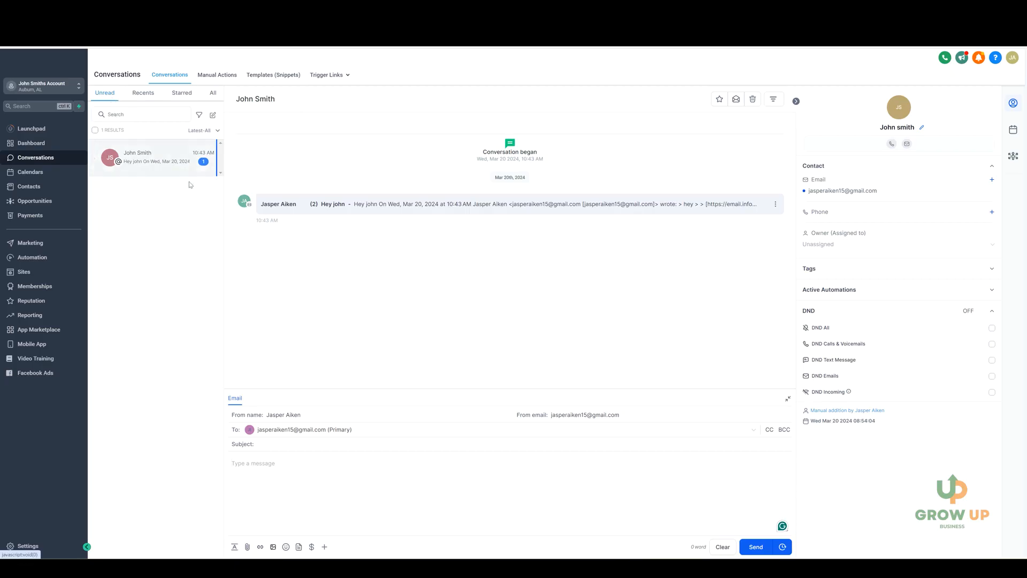
View the list of all conversations and return to the unread conversations.
{"action": "left_click", "coordinate": [212, 95]}
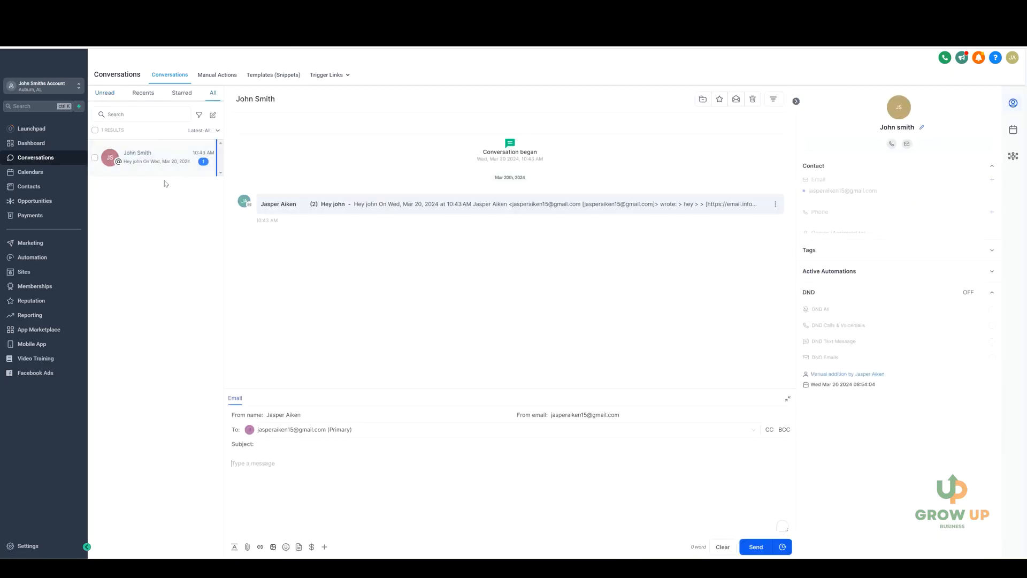
{"action": "left_click", "coordinate": [109, 95]}
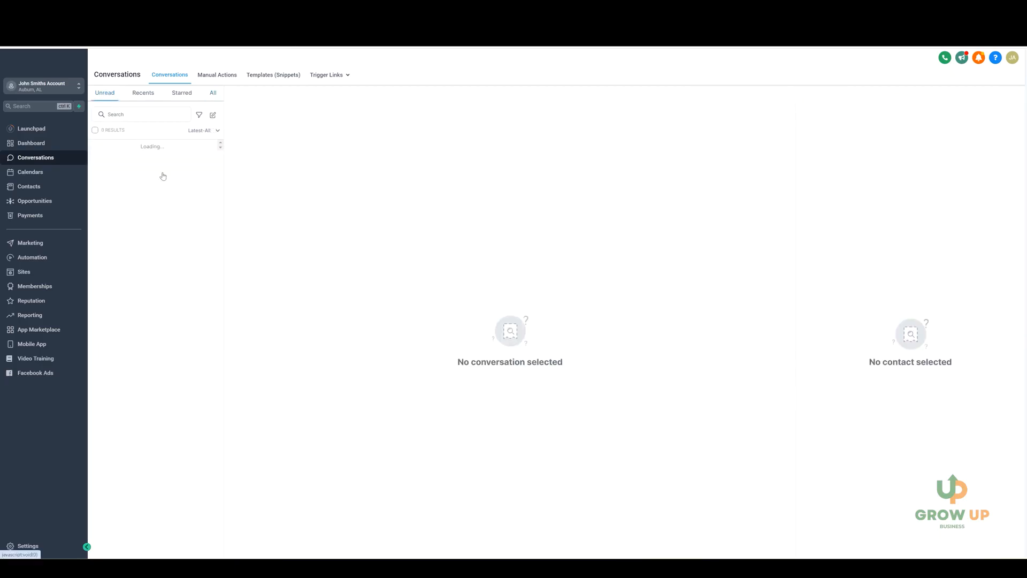
{"action": "left_click", "coordinate": [126, 113]}
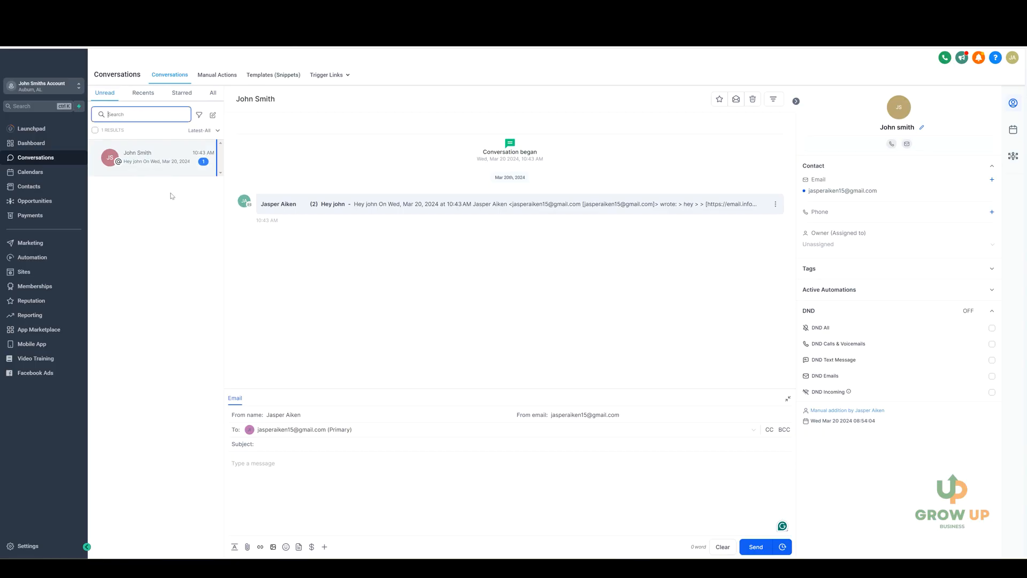
{"action": "left_click", "coordinate": [167, 217]}
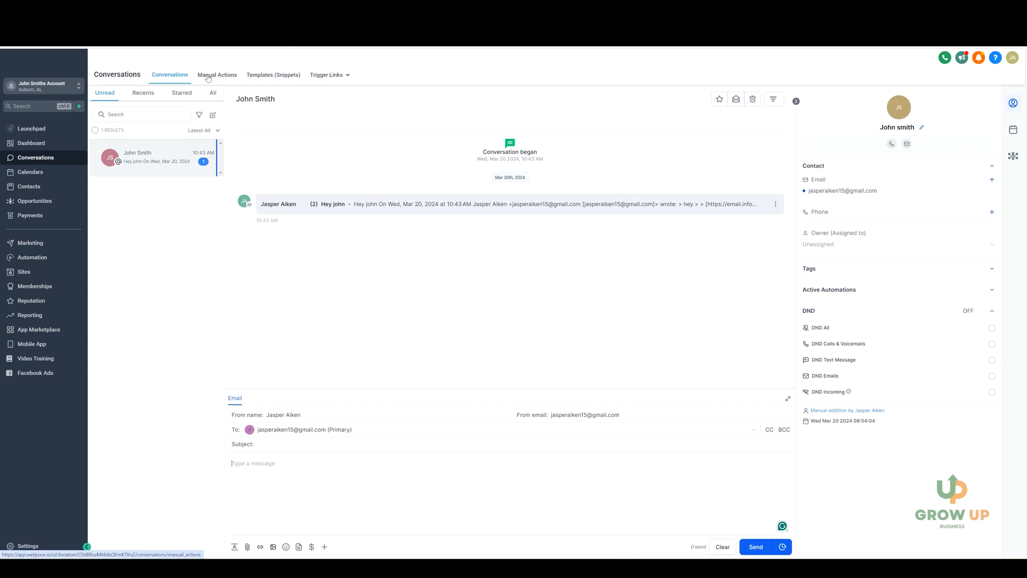
Create and save a text message template named "Welcome text" with the body "Hey welcome!".
{"action": "left_click", "coordinate": [269, 78]}
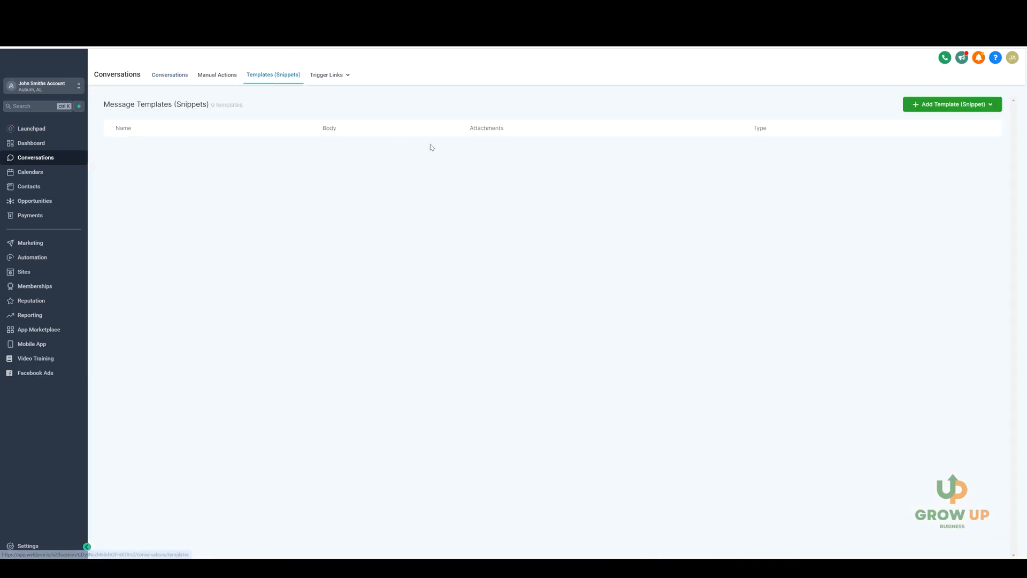
{"action": "left_click", "coordinate": [940, 107]}
{"action": "left_click", "coordinate": [948, 122]}
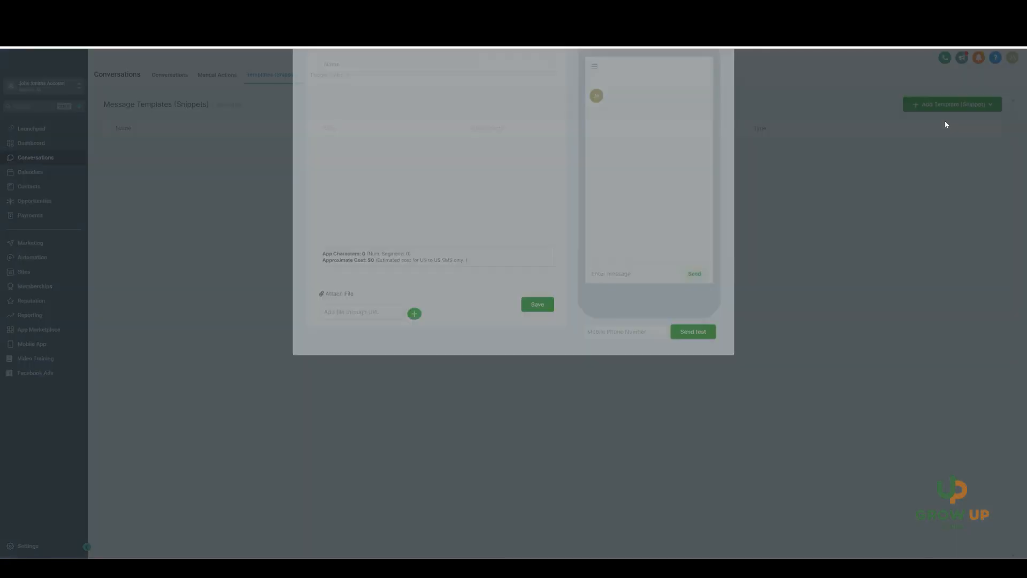
{"action": "left_click", "coordinate": [380, 123]}
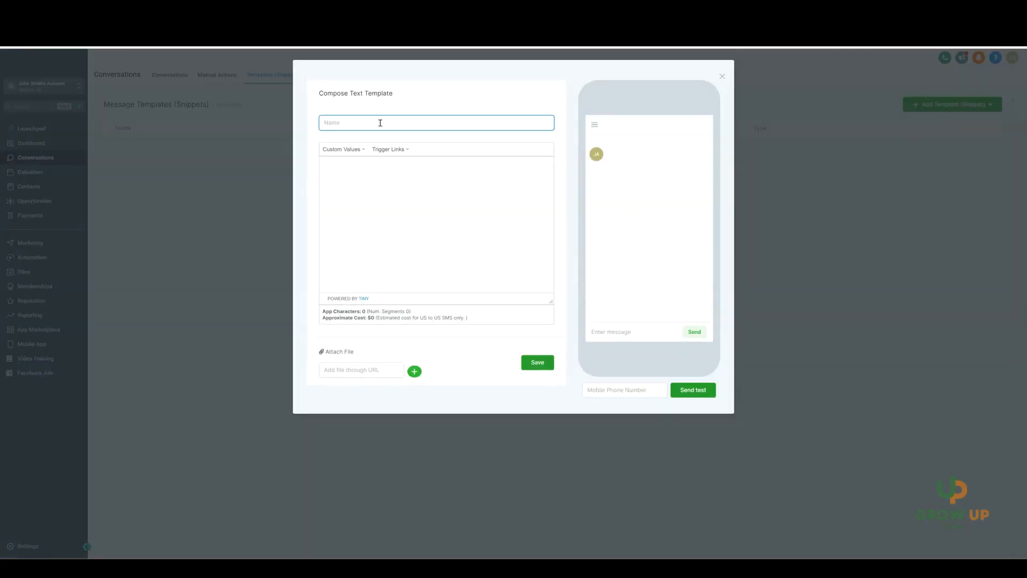
{"action": "type", "text": "Welcome text"}
{"action": "left_click", "coordinate": [360, 168]}
{"action": "type", "text": "He"}
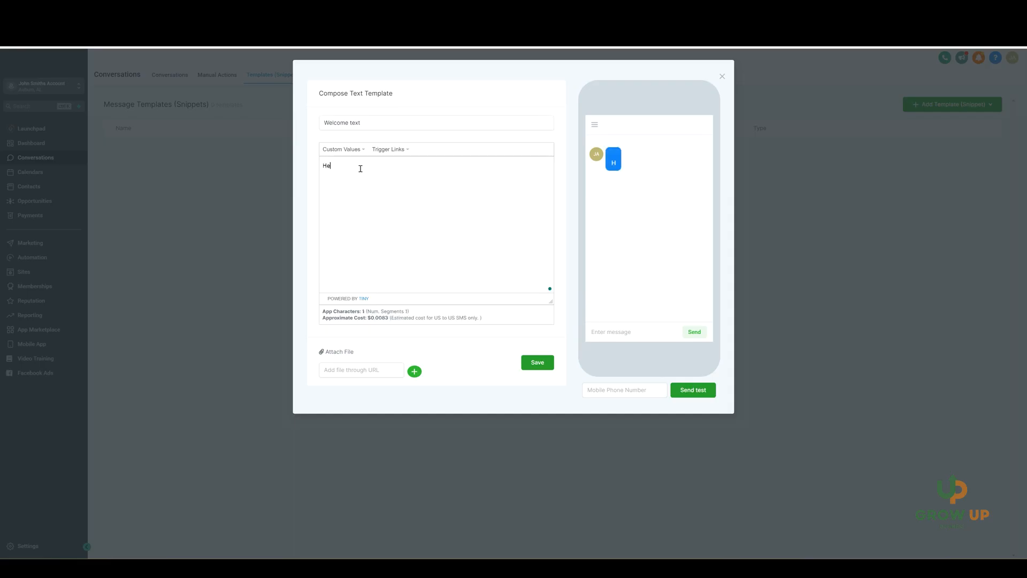
{"action": "type", "text": "y welcome!"}
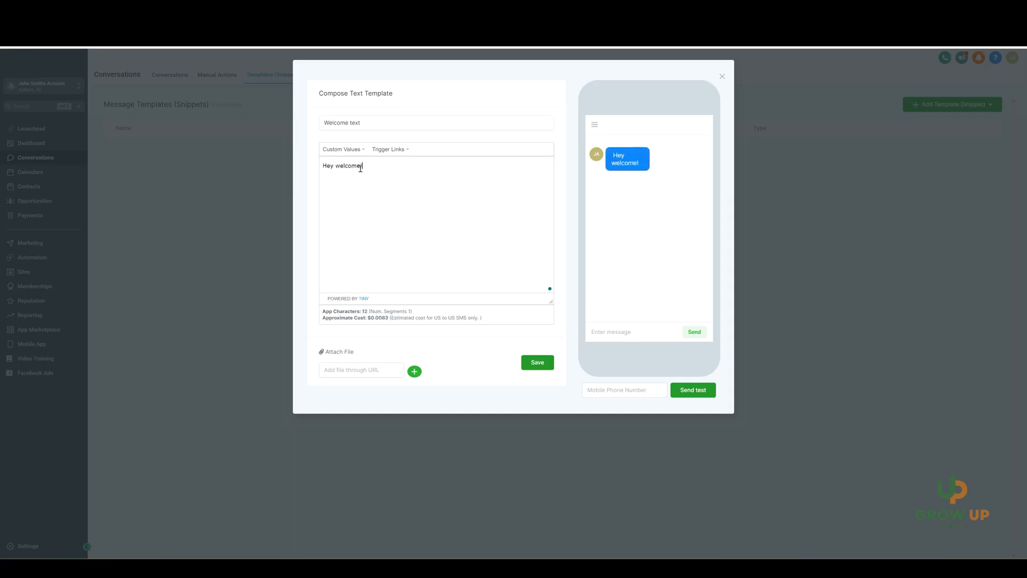
{"action": "left_click", "coordinate": [539, 364]}
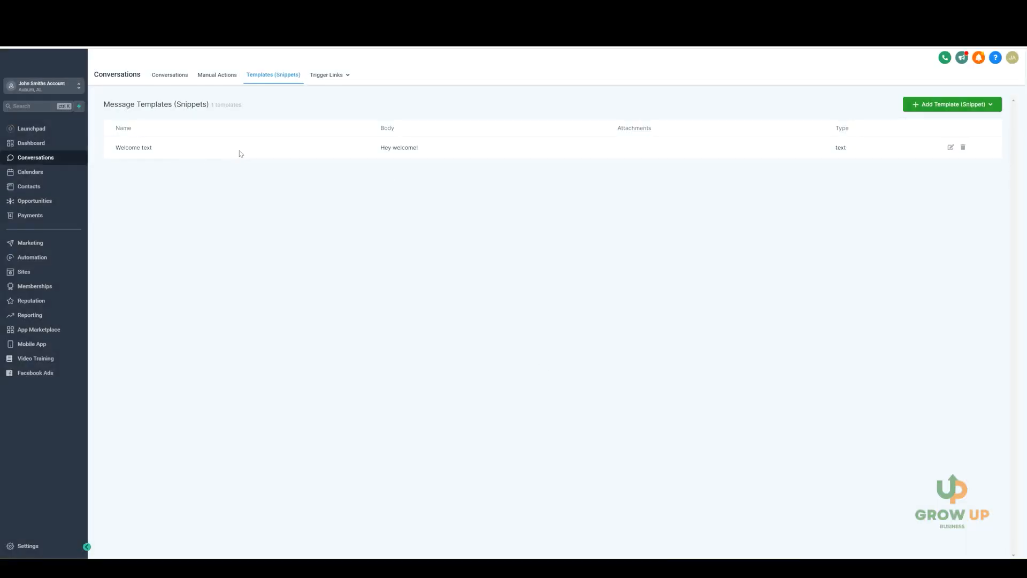
Start a new email template, naming it with the contact's first name and setting the subject to "Welcome".
{"action": "left_click", "coordinate": [168, 75]}
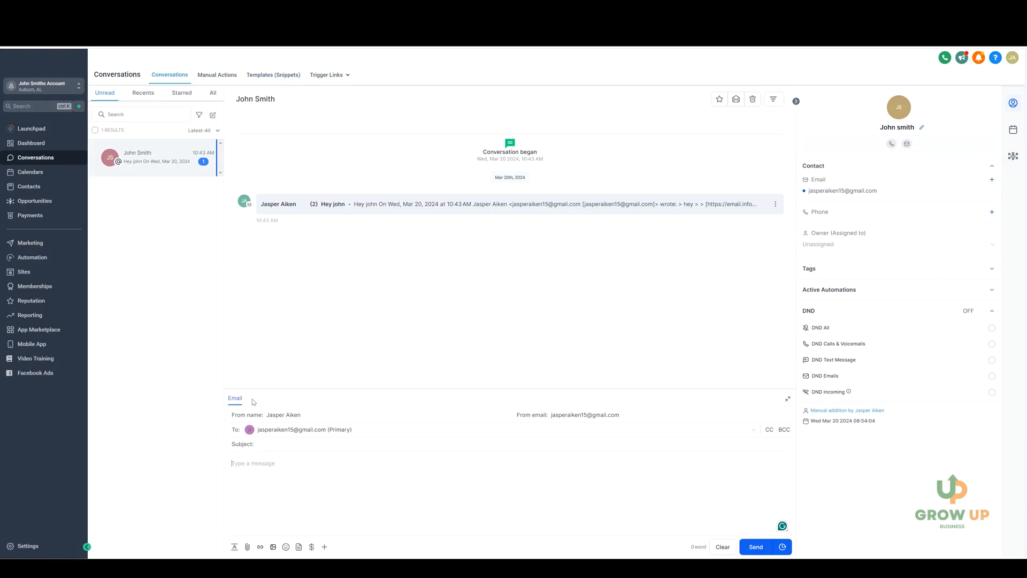
{"action": "left_click", "coordinate": [273, 76]}
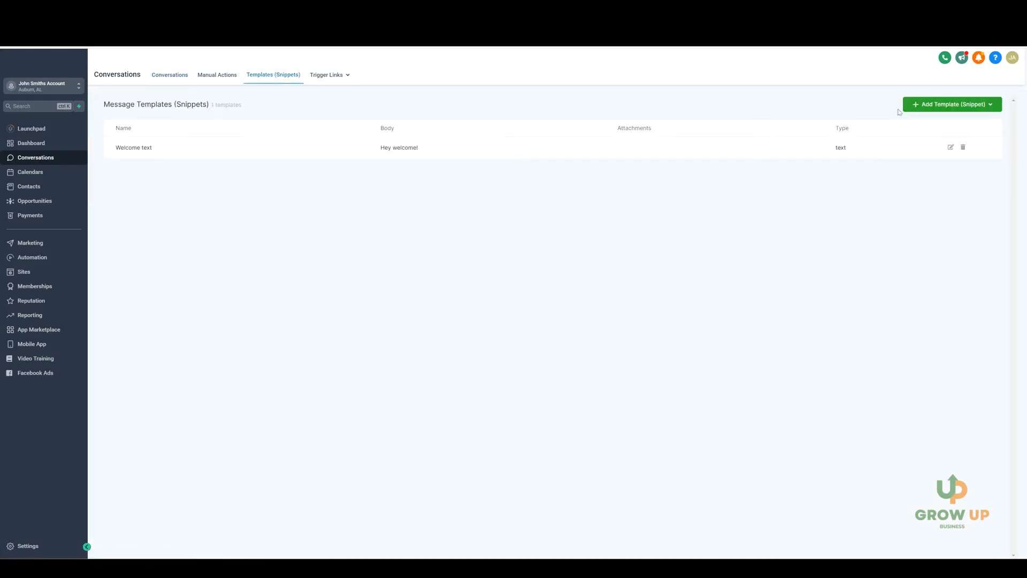
{"action": "left_click", "coordinate": [924, 104]}
{"action": "left_click", "coordinate": [946, 137]}
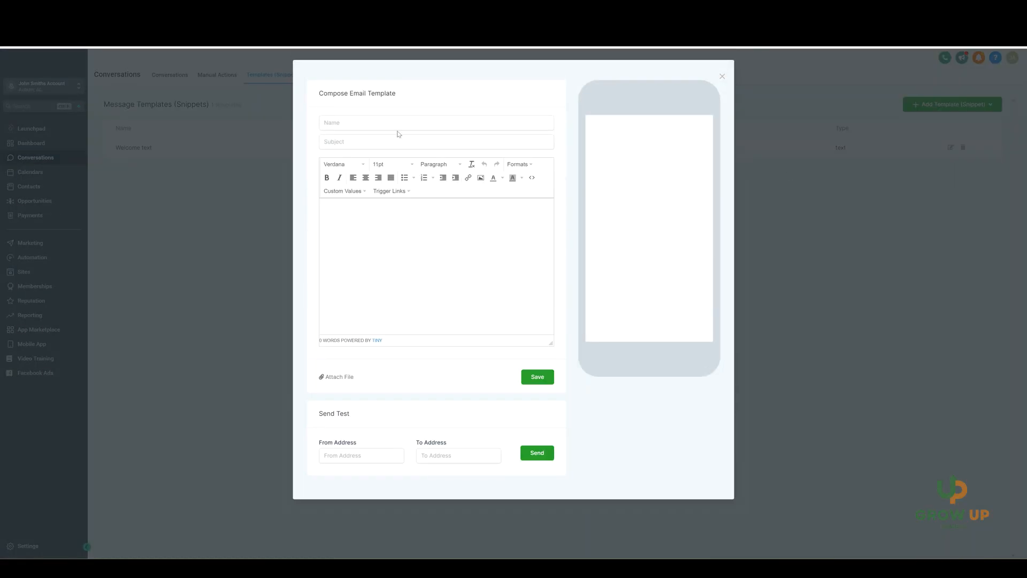
{"action": "left_click", "coordinate": [391, 123]}
{"action": "type", "text": "John"}
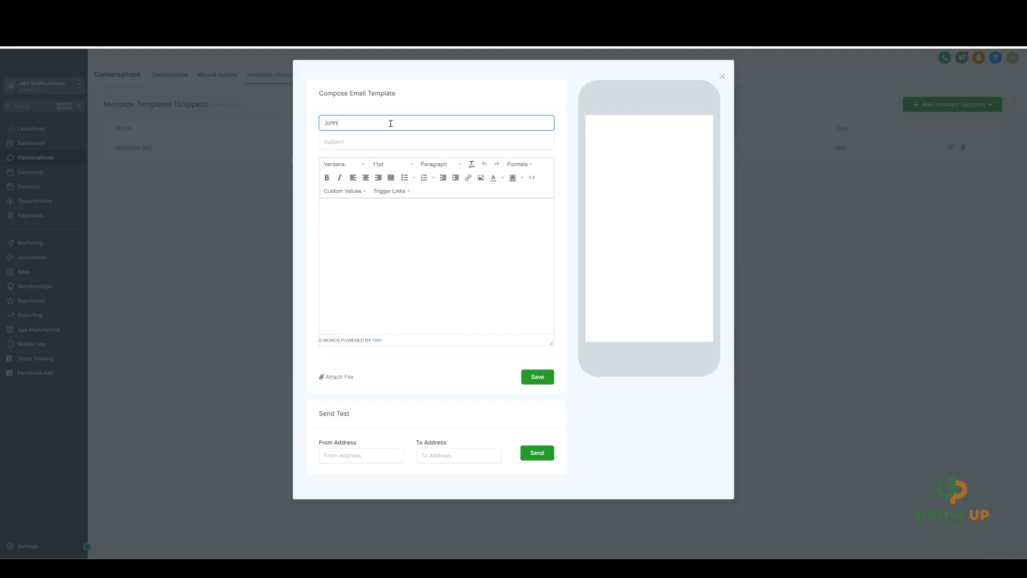
{"action": "left_click", "coordinate": [358, 140]}
{"action": "type", "text": "Welcome"}
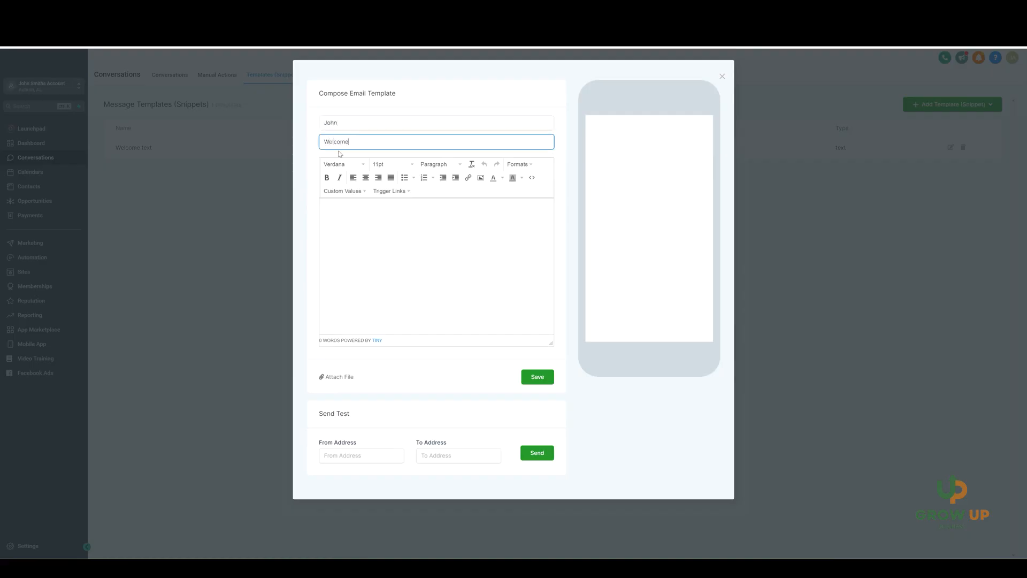
Write the email body as "Hey {{contact.first_name}}!" using the contact's First Name custom value, add "welcome!" on a new line, and save the template.
{"action": "left_click", "coordinate": [351, 220]}
{"action": "type", "text": "Hey"}
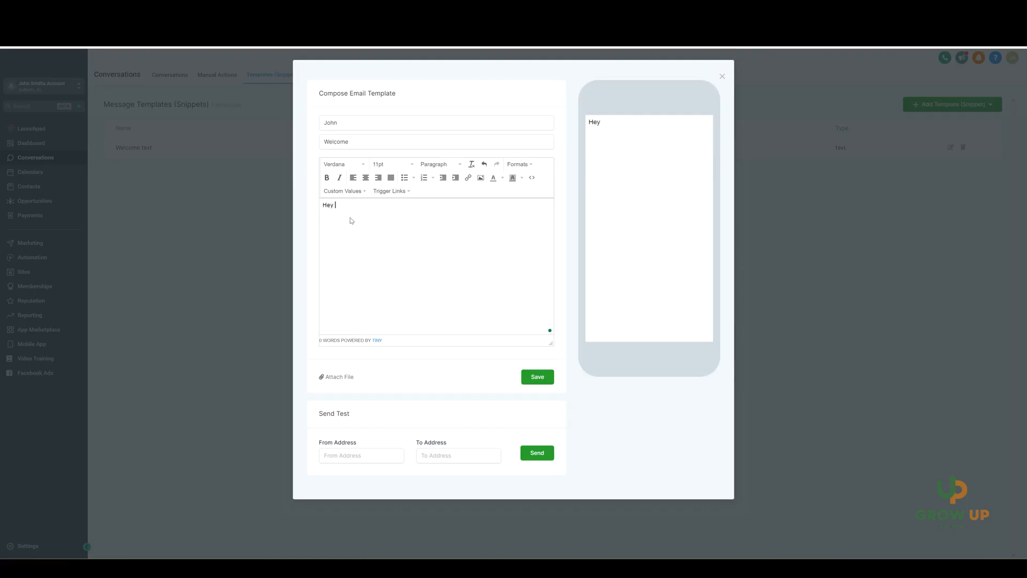
{"action": "left_click", "coordinate": [353, 191]}
{"action": "mouse_move", "coordinate": [351, 204]}
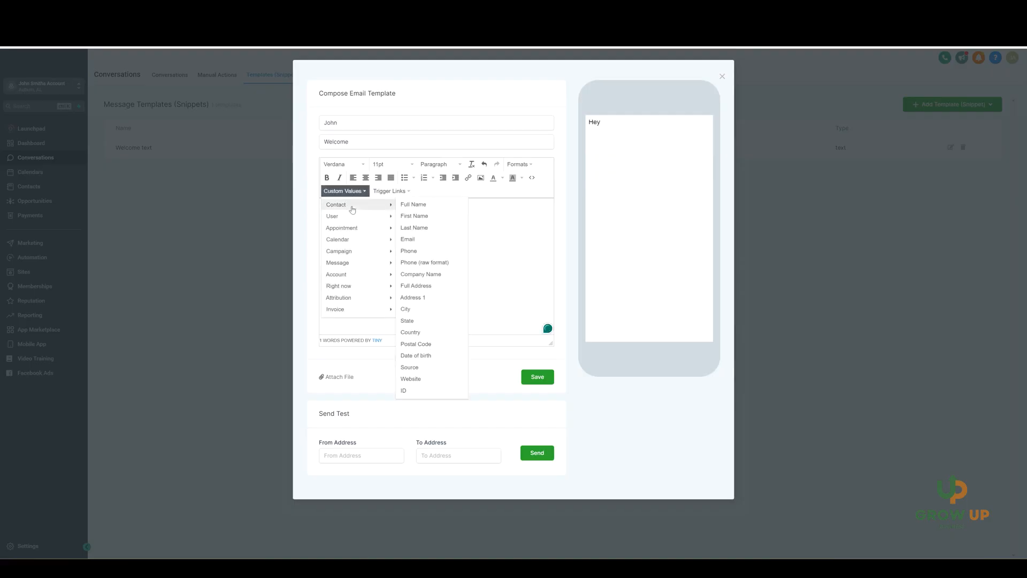
{"action": "left_click", "coordinate": [415, 205]}
{"action": "type", "text": "!"}
{"action": "key", "text": "Return"}
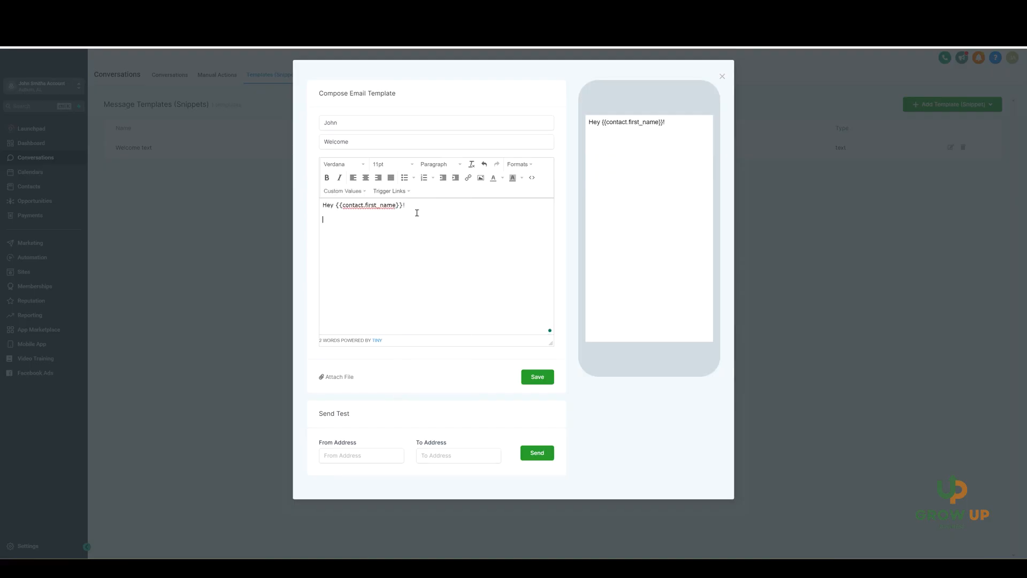
{"action": "type", "text": "welcome!"}
{"action": "left_click", "coordinate": [538, 377]}
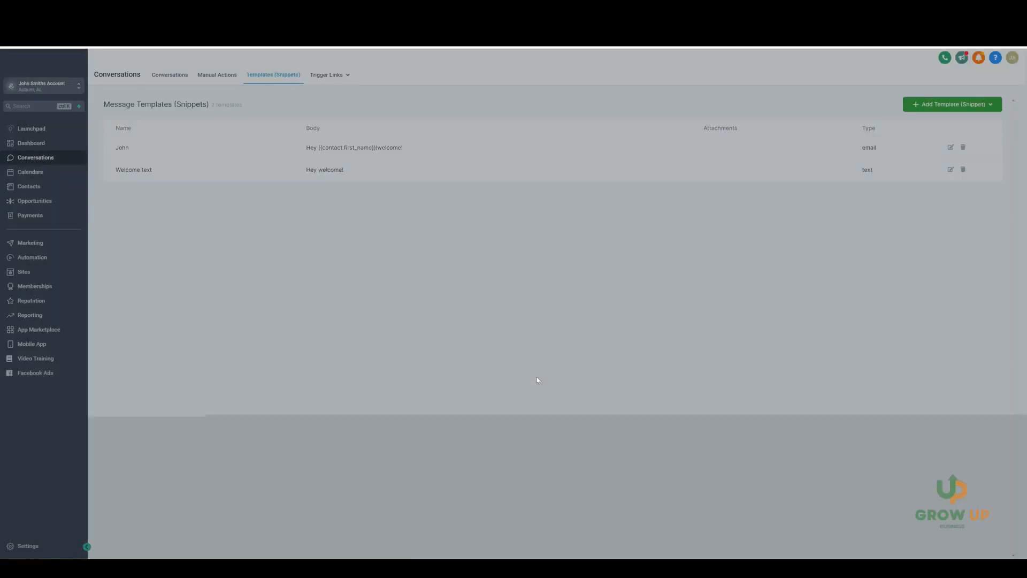
Insert the saved email template into the reply of the unread conversation.
{"action": "left_click", "coordinate": [169, 75]}
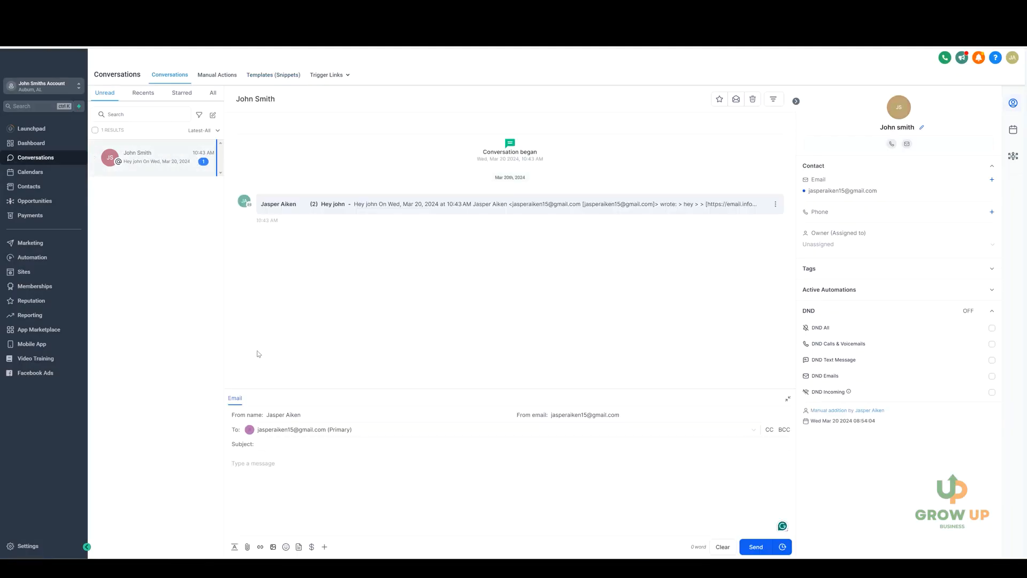
{"action": "left_click", "coordinate": [299, 547]}
{"action": "left_click", "coordinate": [464, 117]}
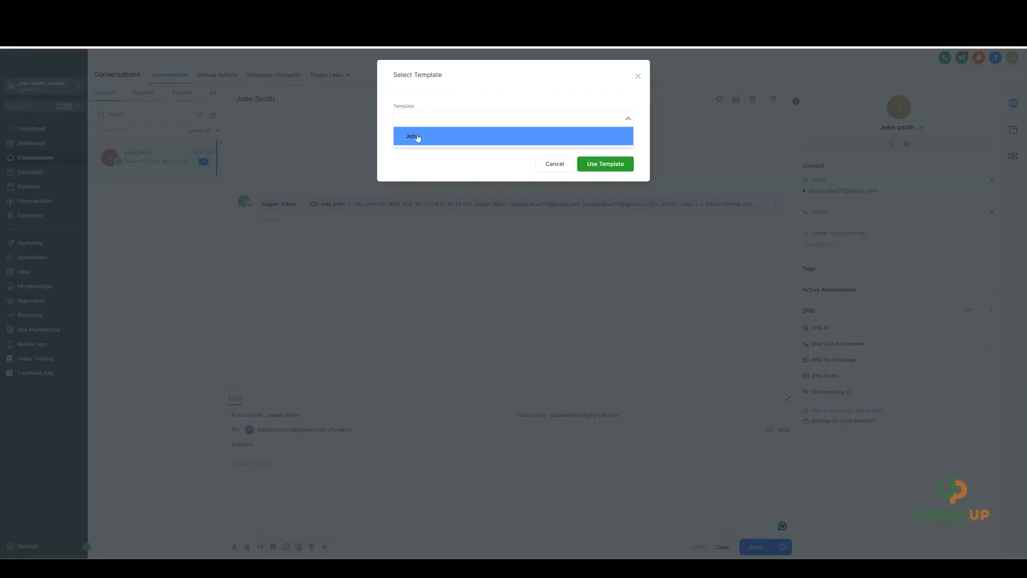
{"action": "left_click", "coordinate": [417, 138]}
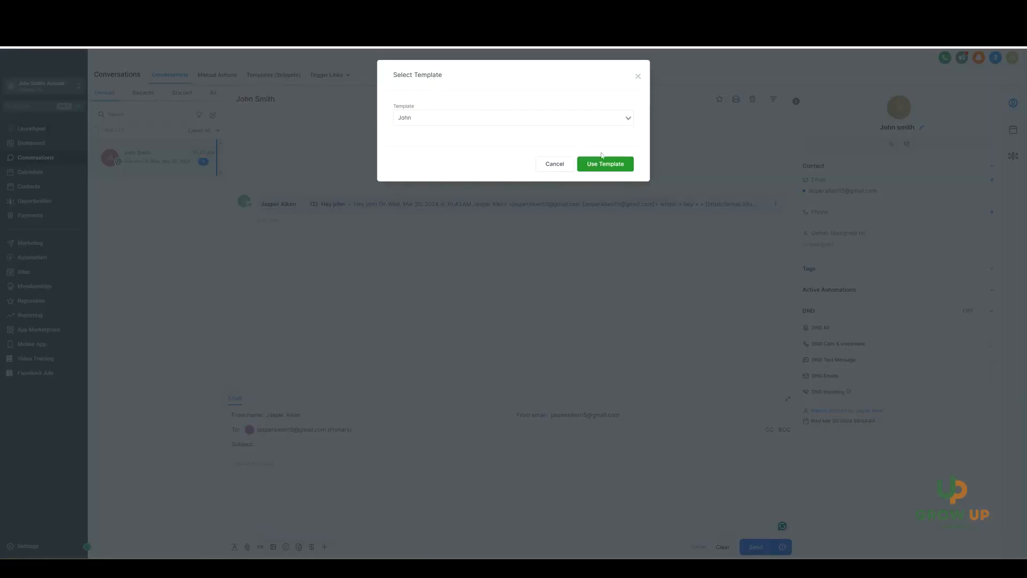
{"action": "left_click", "coordinate": [605, 164]}
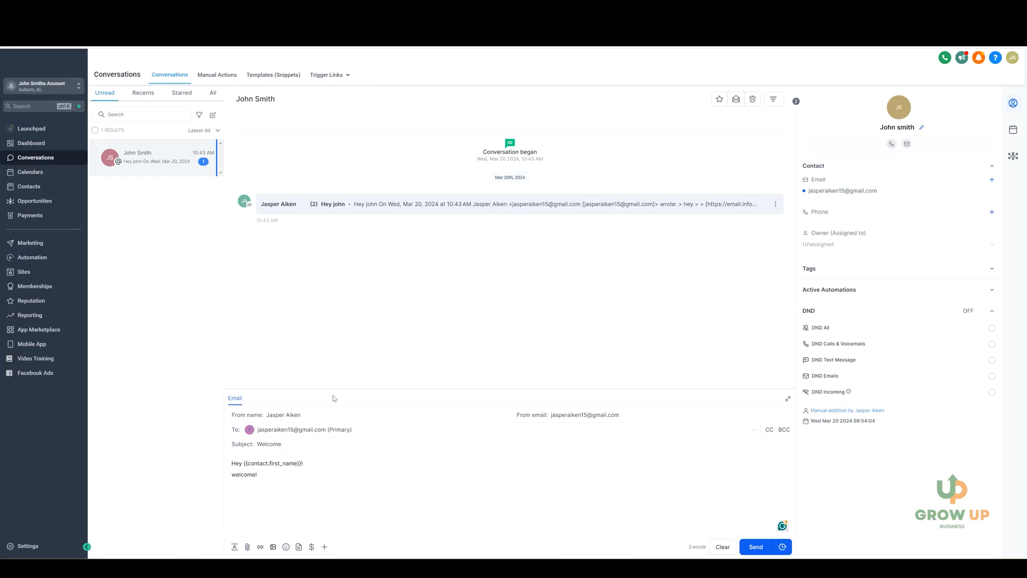
{"action": "left_click", "coordinate": [329, 77]}
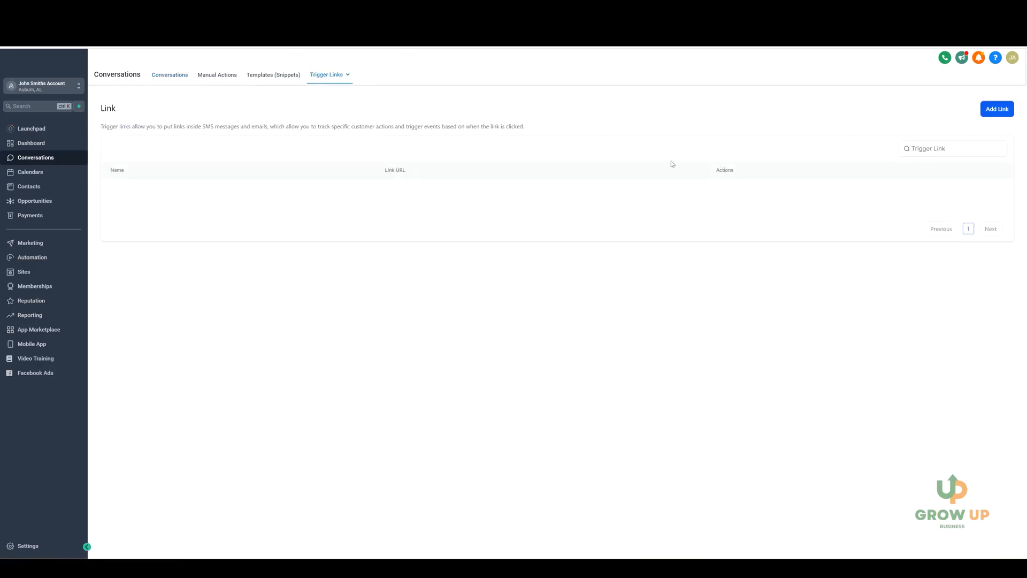
{"action": "left_click", "coordinate": [995, 111]}
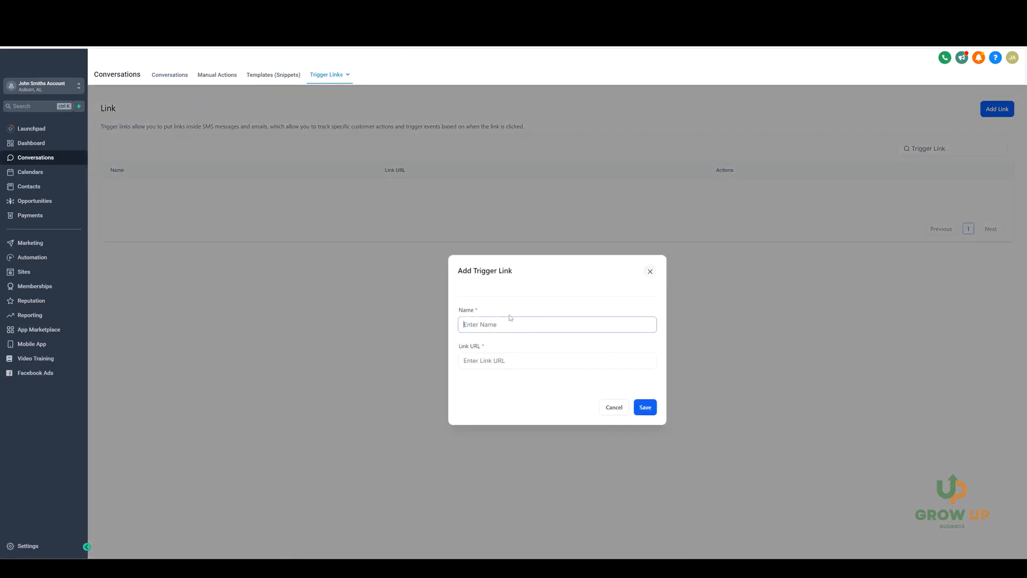
{"action": "type", "text": "Website"}
{"action": "left_click", "coordinate": [499, 361]}
{"action": "left_click", "coordinate": [499, 361]}
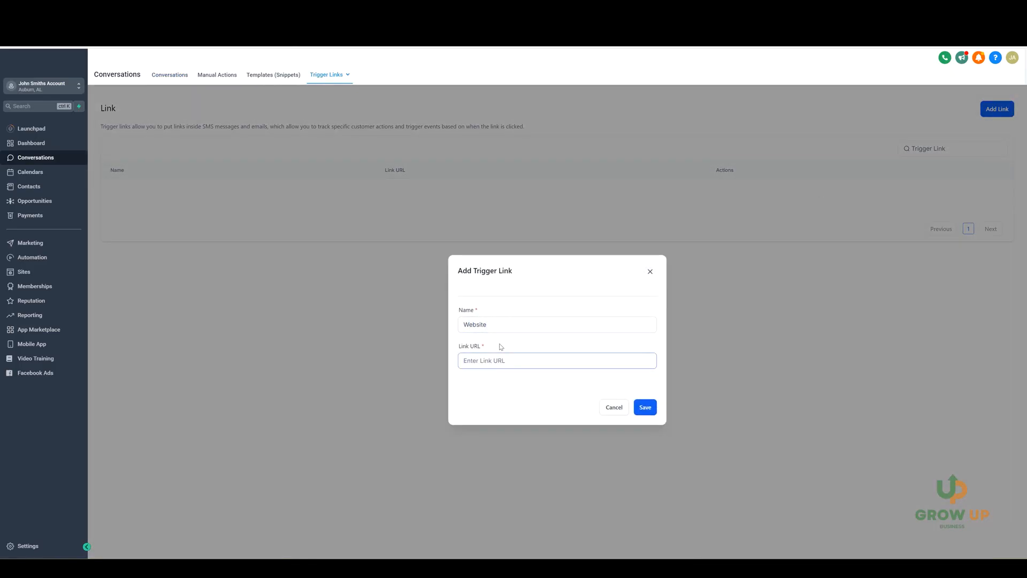
{"action": "type", "text": "https://website.com"}
{"action": "left_click", "coordinate": [645, 407]}
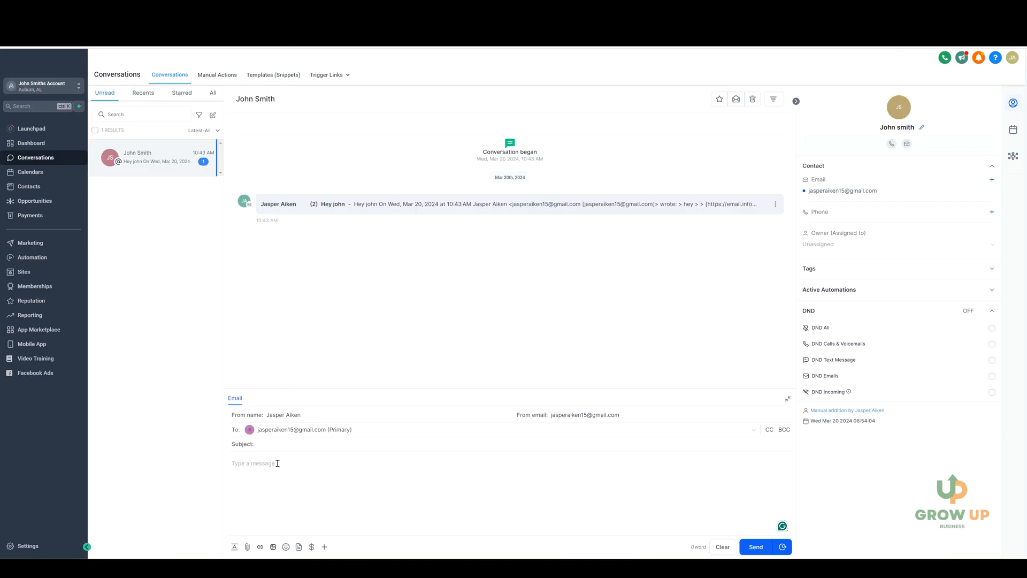
Embed the Website trigger link in the conversation's email reply with the link text "Click Here!" and New window behavior.
{"action": "left_click", "coordinate": [247, 465]}
{"action": "left_click", "coordinate": [261, 547]}
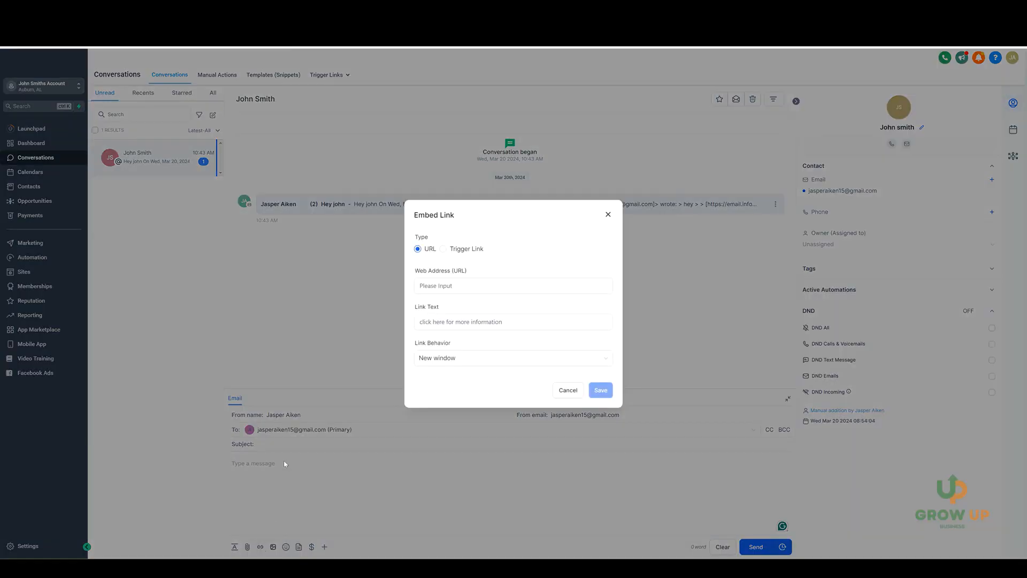
{"action": "left_click", "coordinate": [443, 248]}
{"action": "left_click", "coordinate": [474, 269]}
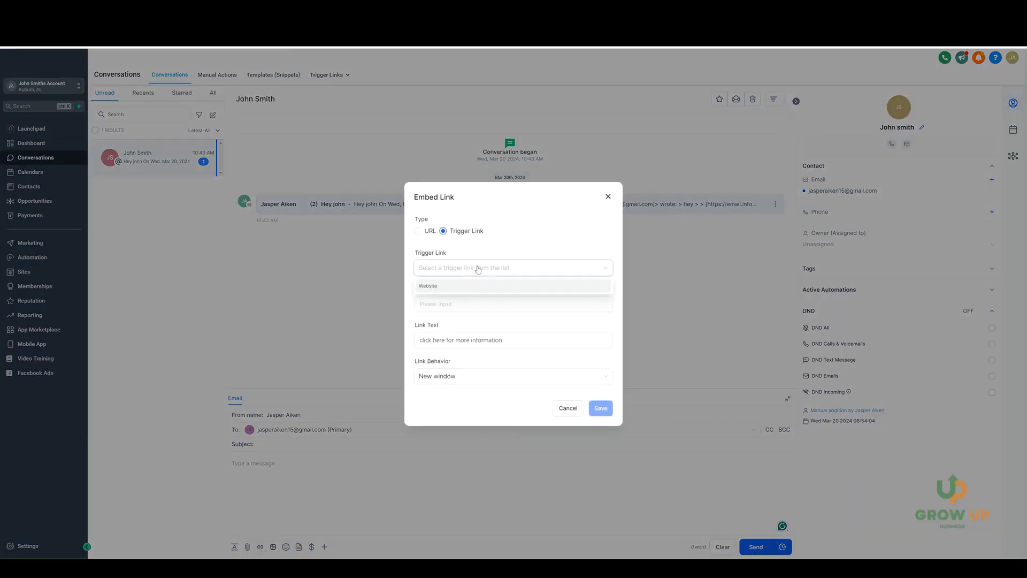
{"action": "left_click", "coordinate": [434, 287]}
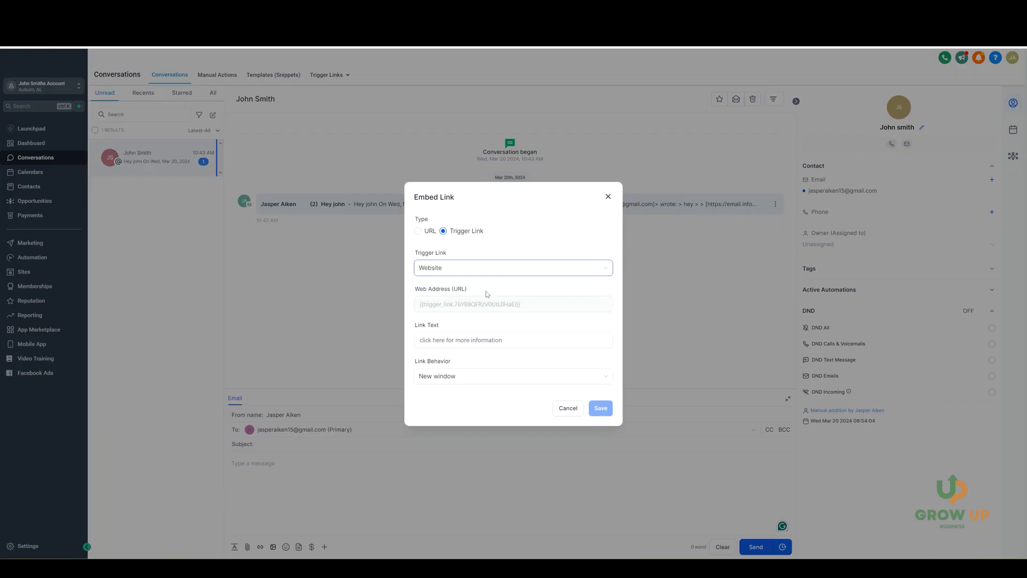
{"action": "left_click", "coordinate": [463, 324]}
{"action": "type", "text": "Click Here!"}
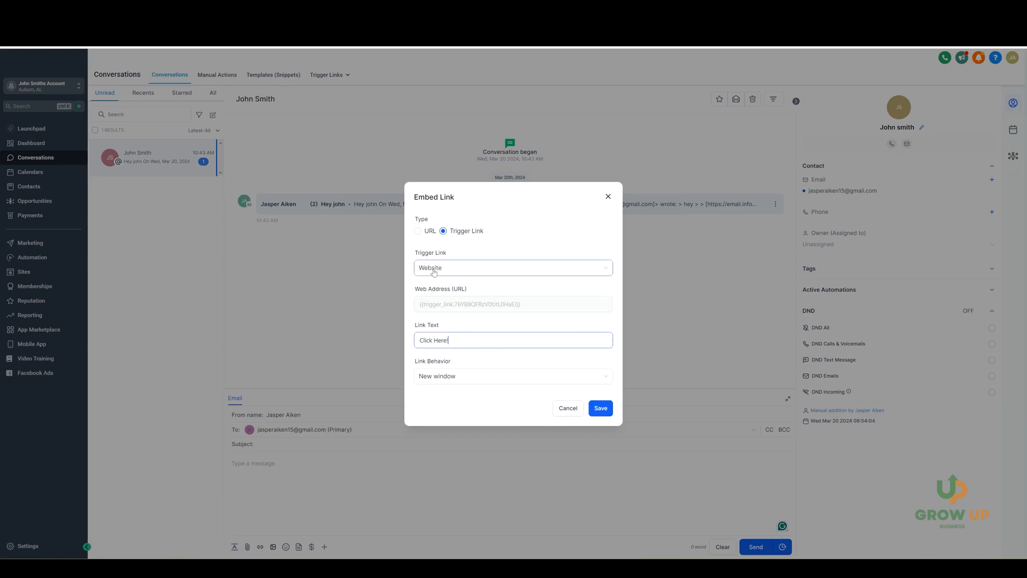
{"action": "left_click", "coordinate": [473, 379]}
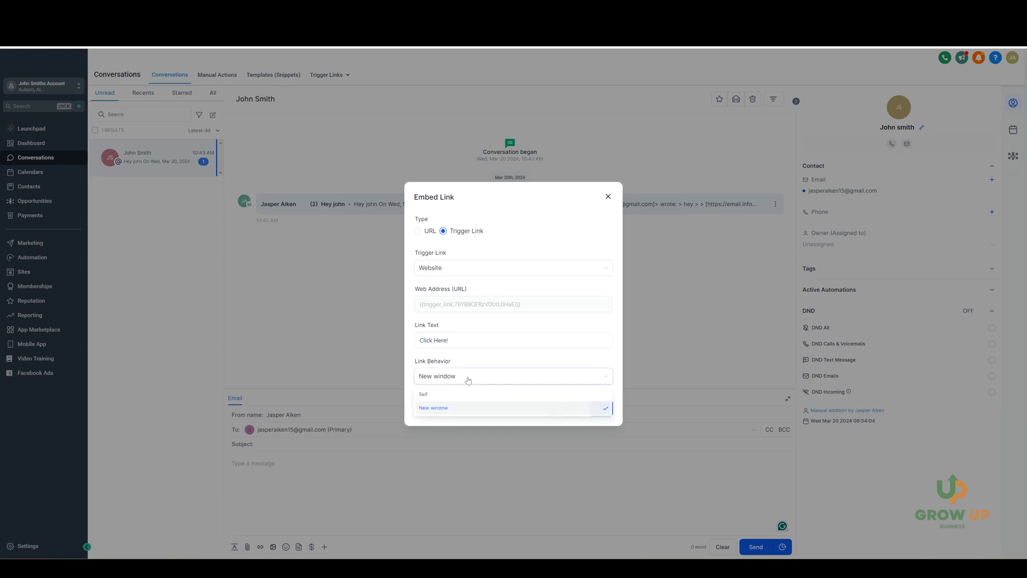
{"action": "left_click", "coordinate": [440, 408]}
{"action": "left_click", "coordinate": [595, 411]}
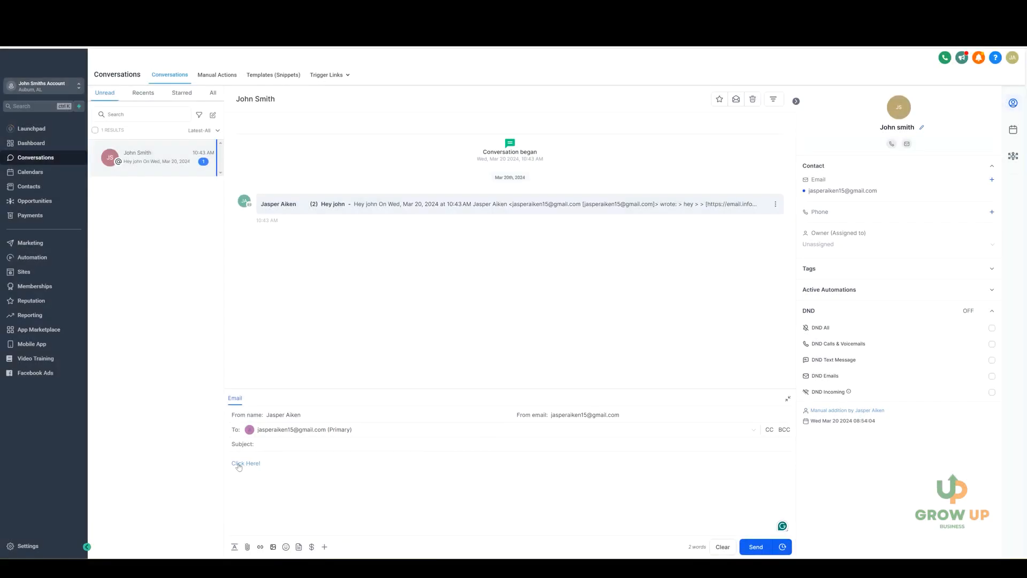